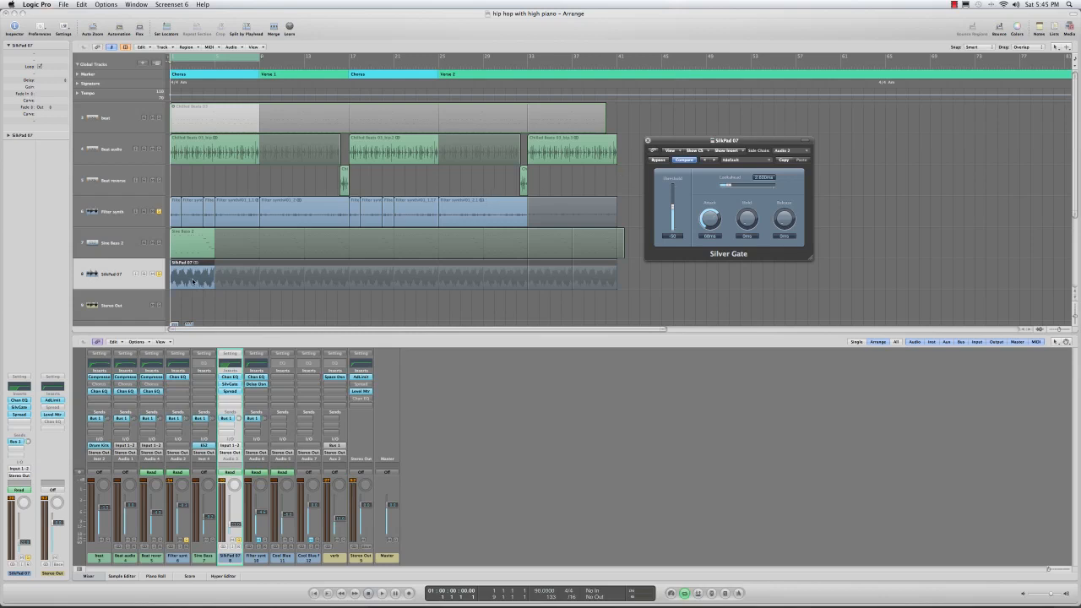
# Step: Bypass the Silver Gate on SilkPad 07 and play the soloed tracks from the start to hear them ungated
pyautogui.click(533, 200)
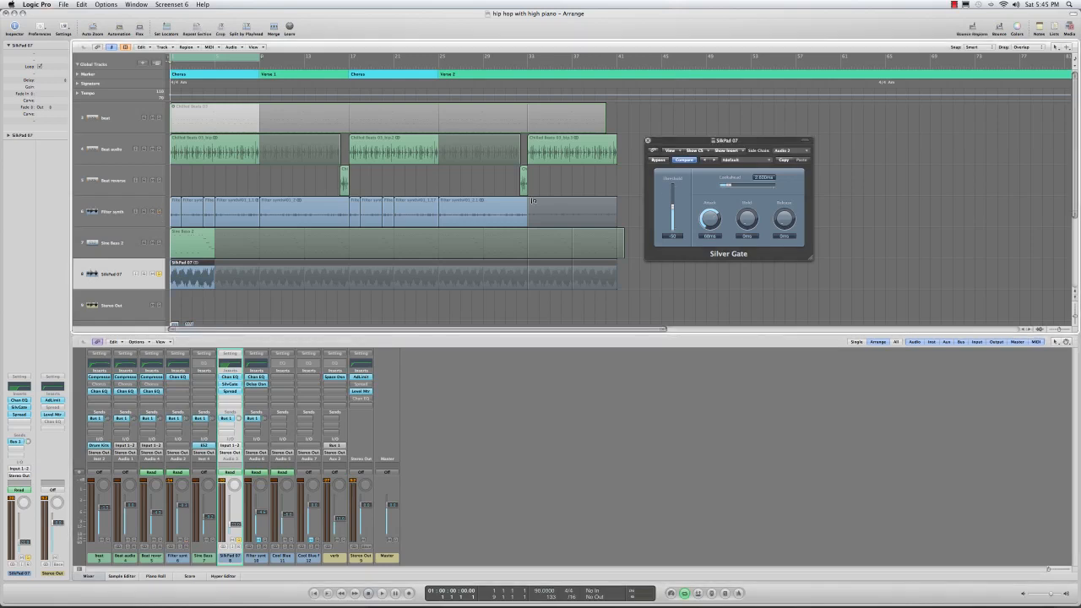
pyautogui.click(659, 161)
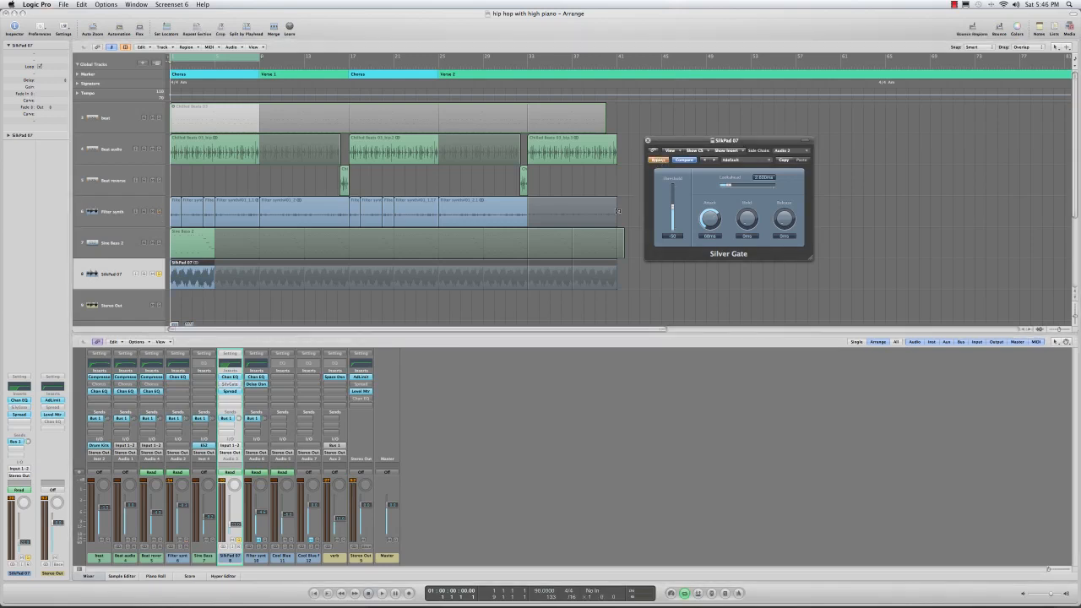
pyautogui.press('space')
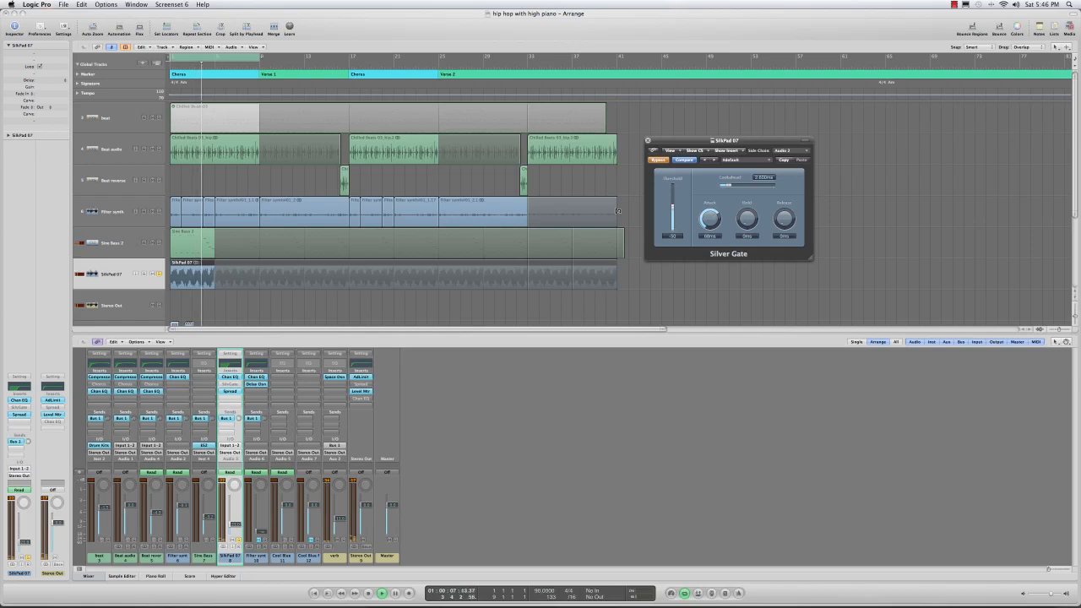
pyautogui.press('space')
pyautogui.press('Return')
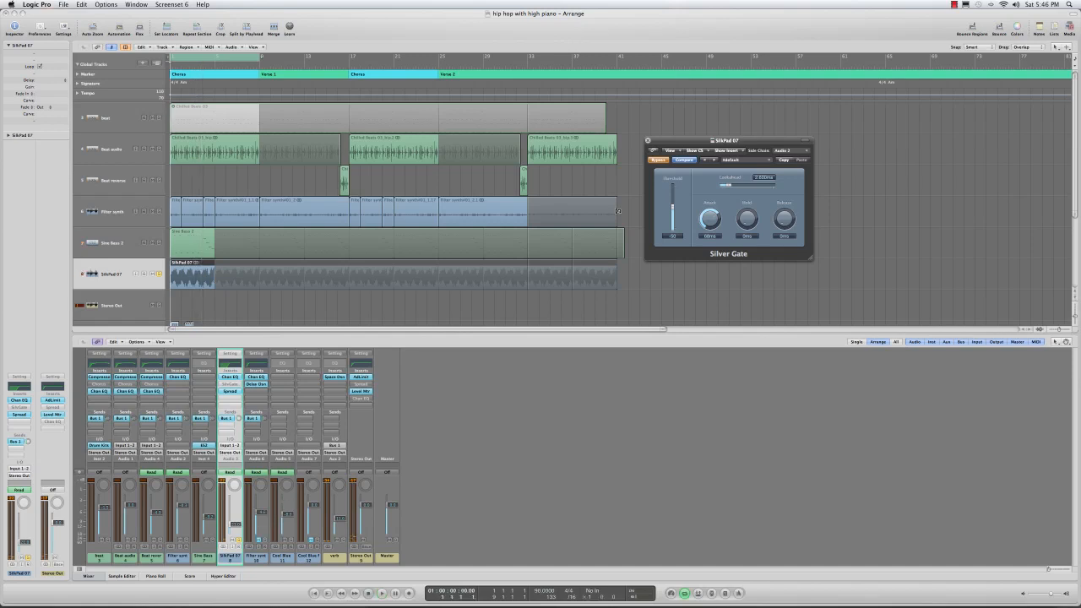
# Step: Re-enable the Silver Gate on SilkPad 07 and play the opening to hear the gated pad
pyautogui.click(658, 160)
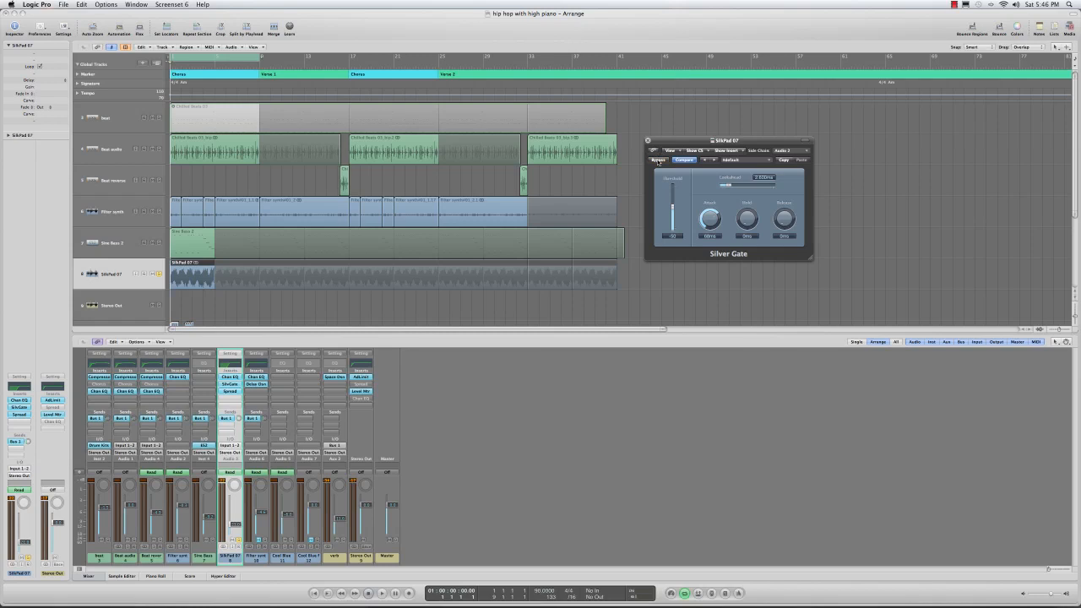
pyautogui.press('space')
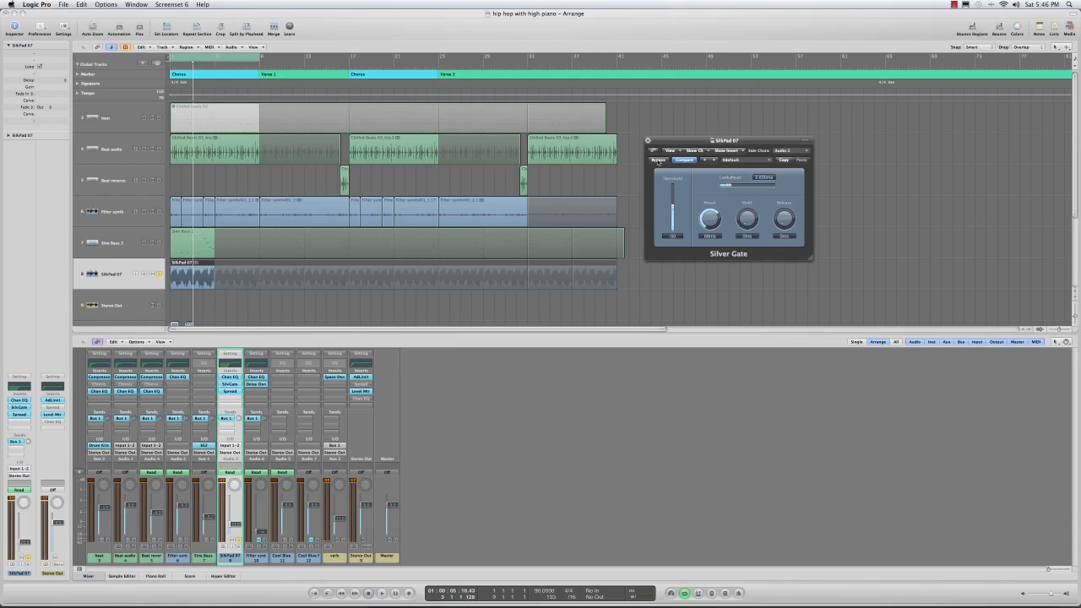
pyautogui.moveTo(688, 140); pyautogui.dragTo(687, 144)
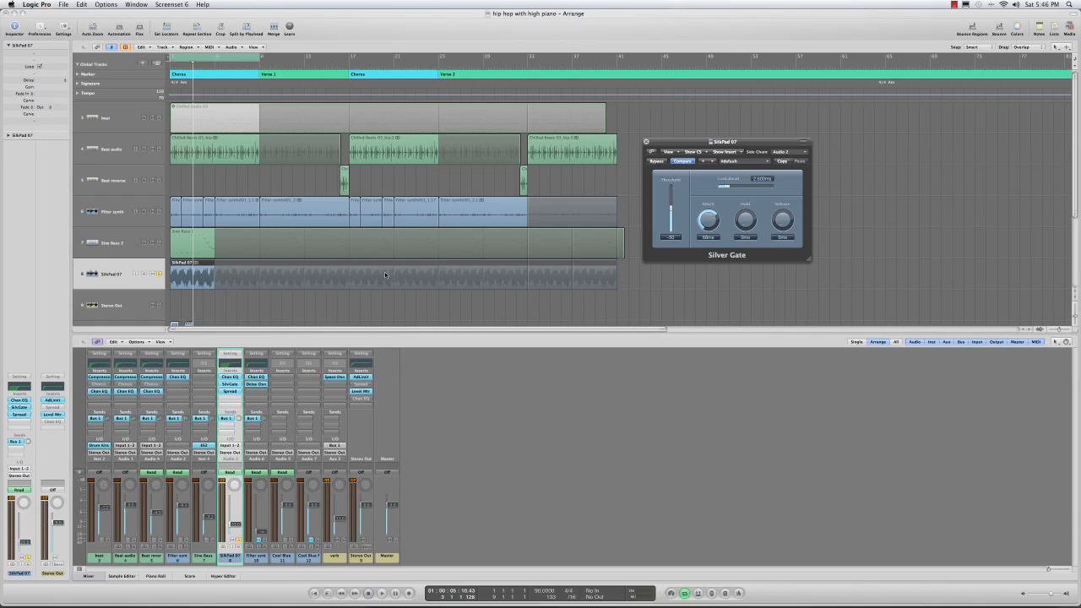
# Step: Select the Filter synth track and play it from the start to hear its rhythm
pyautogui.click(117, 210)
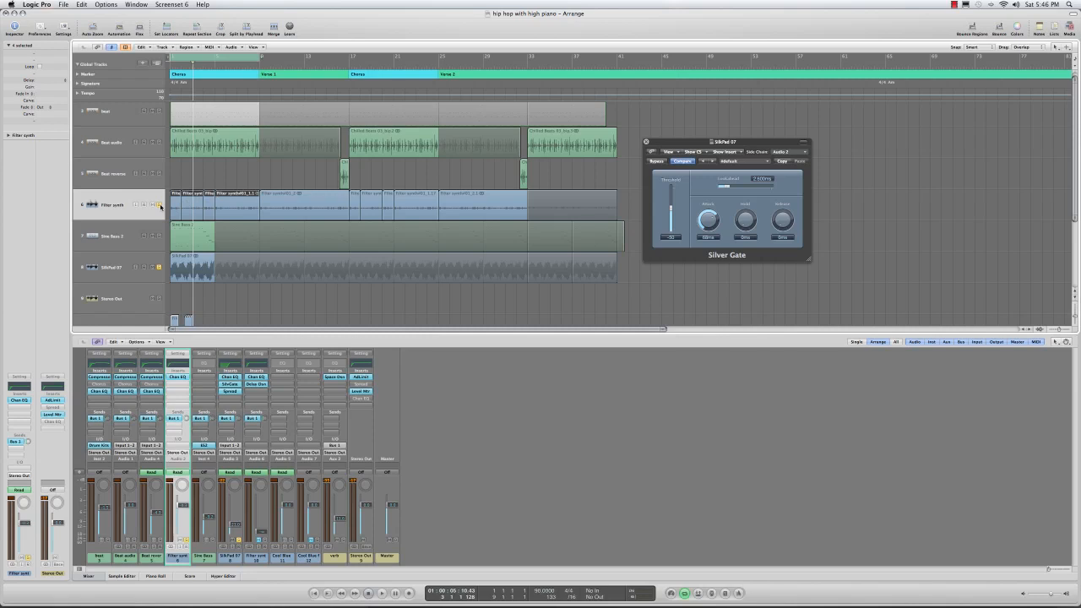
pyautogui.press('Return')
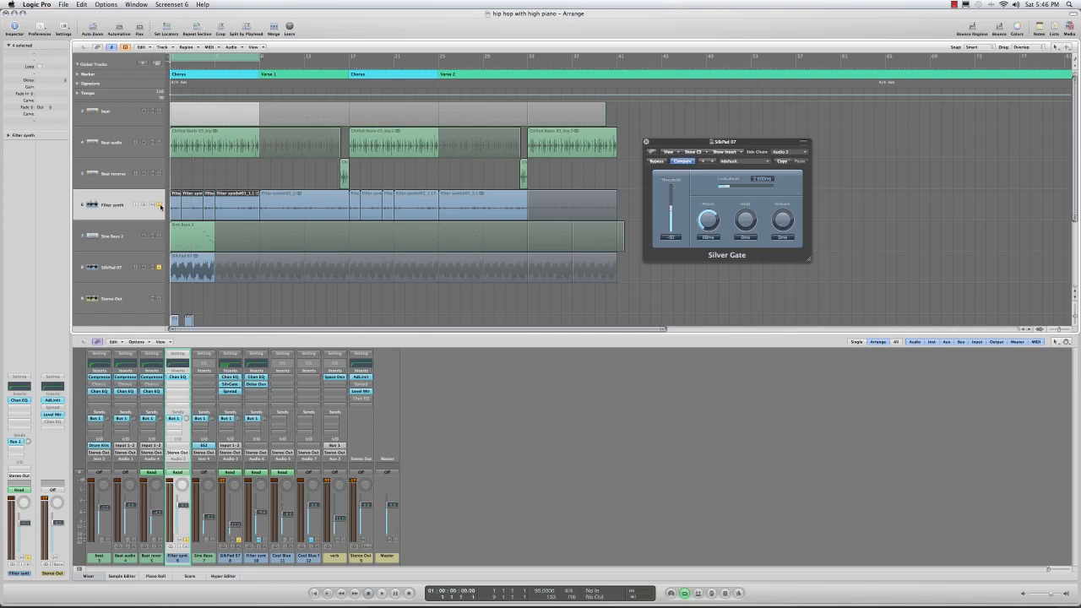
pyautogui.press('space')
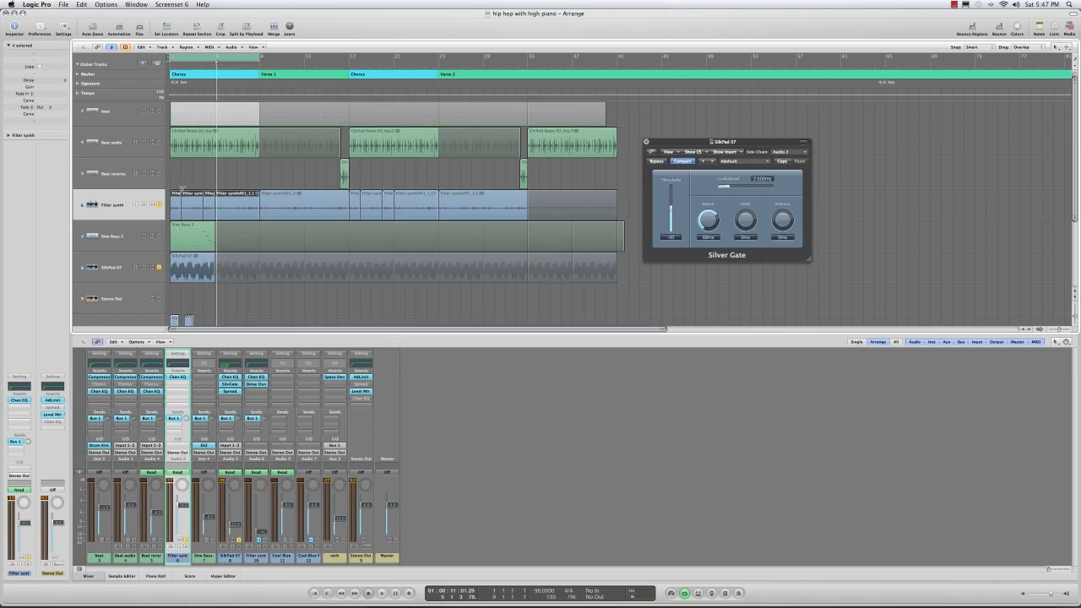
# Step: Insert the stereo Silver Gate dynamics effect in the second insert slot of the SilkPad 07 track
pyautogui.click(111, 269)
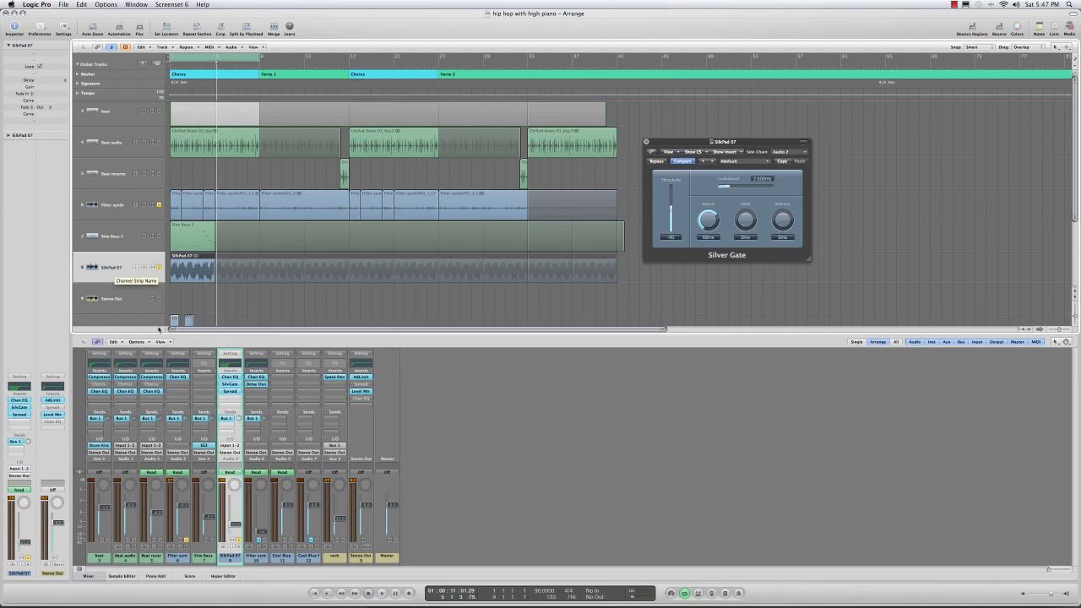
pyautogui.click(23, 408)
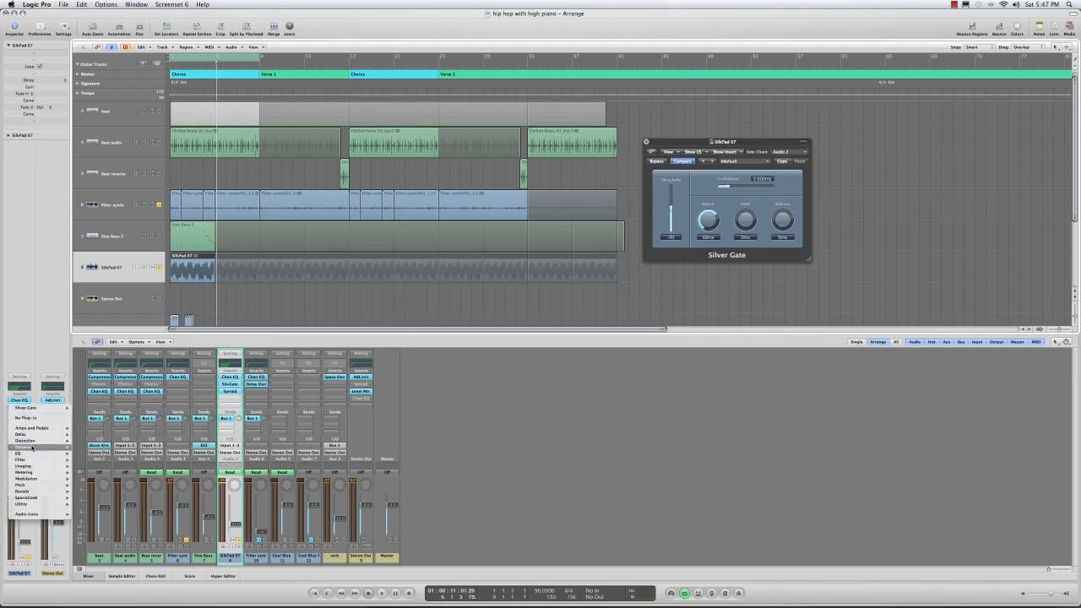
pyautogui.moveTo(34, 446)
pyautogui.moveTo(101, 479)
pyautogui.moveTo(102, 504)
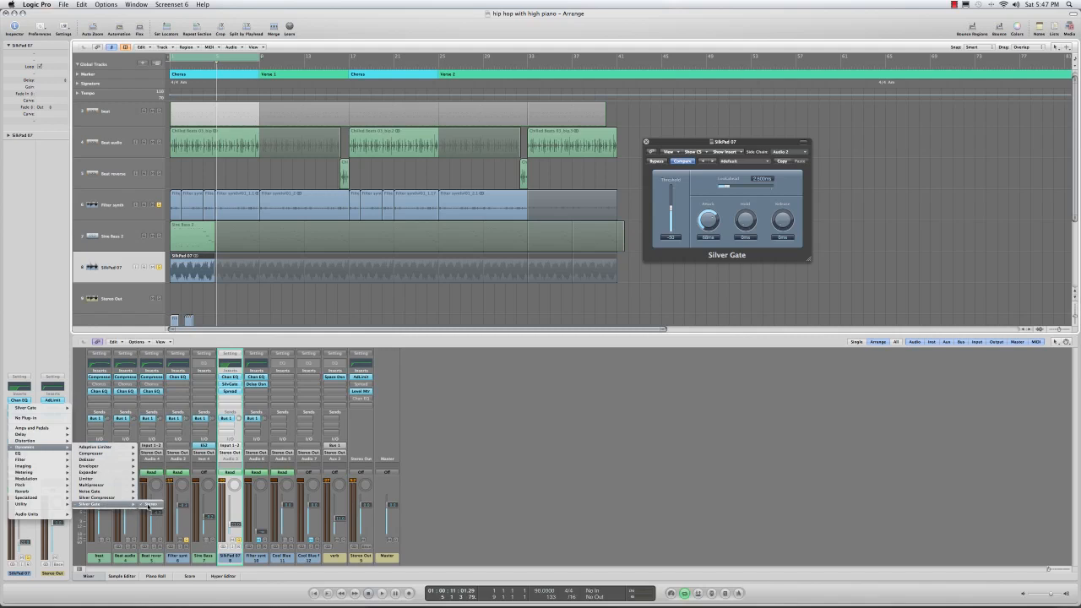
pyautogui.click(150, 506)
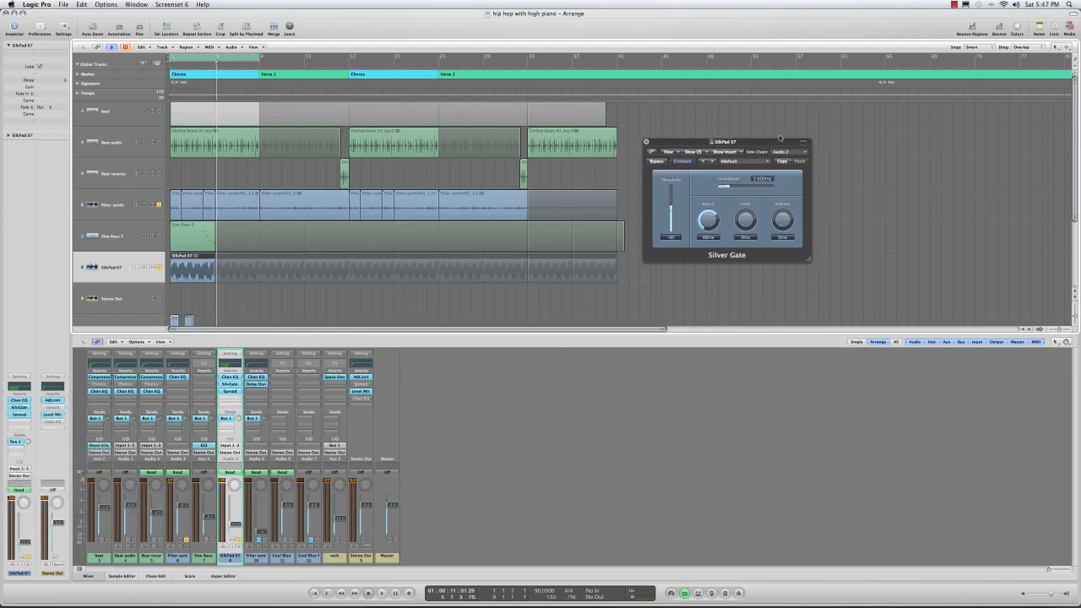
# Step: Set the Silver Gate's side chain source to Audio 2 – Filter synth
pyautogui.click(675, 144)
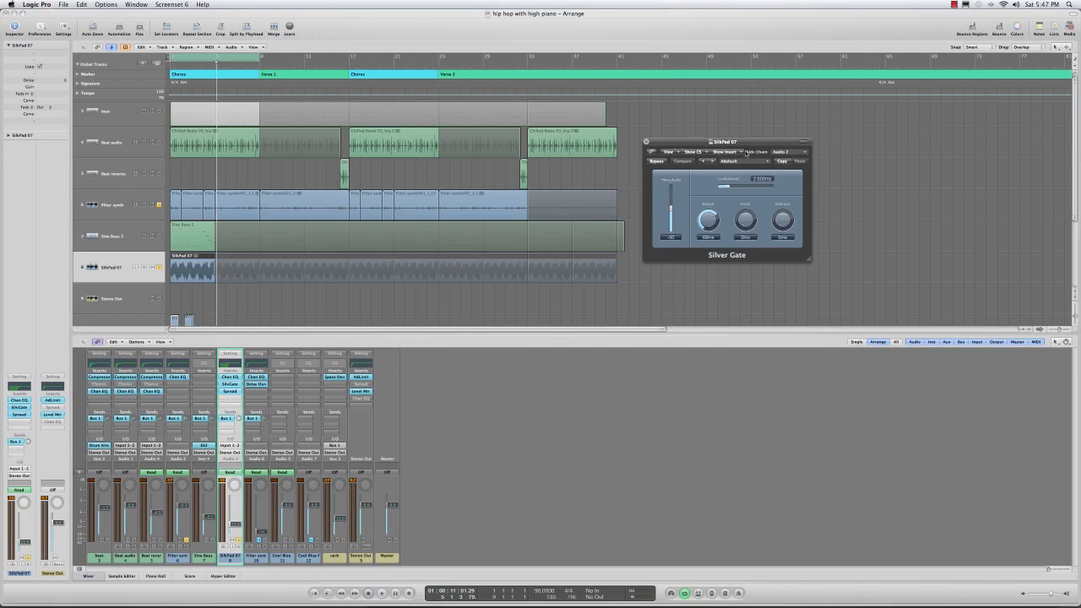
pyautogui.click(791, 154)
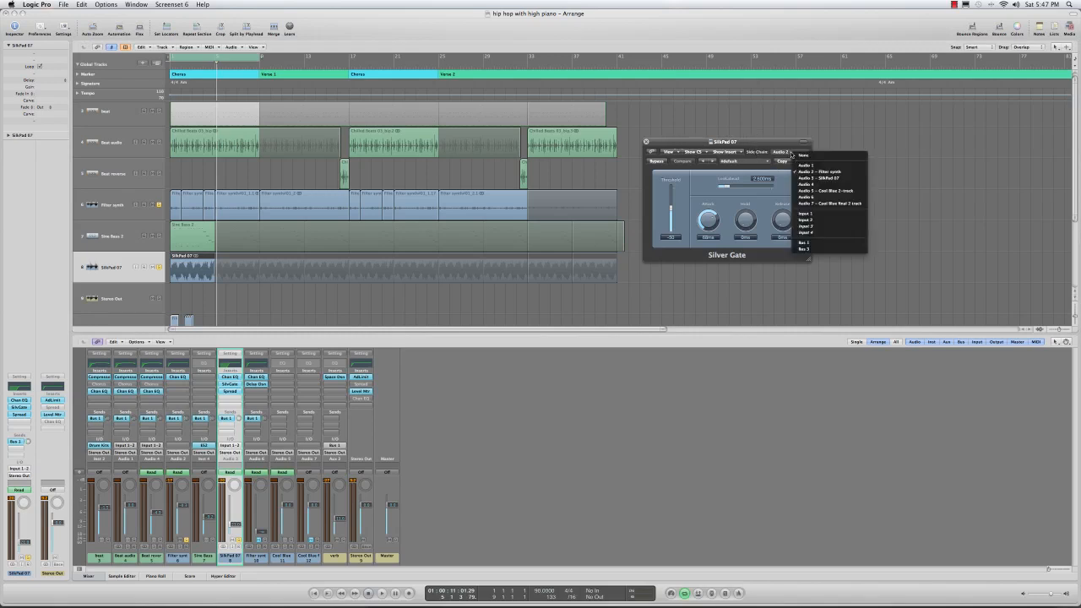
pyautogui.click(841, 174)
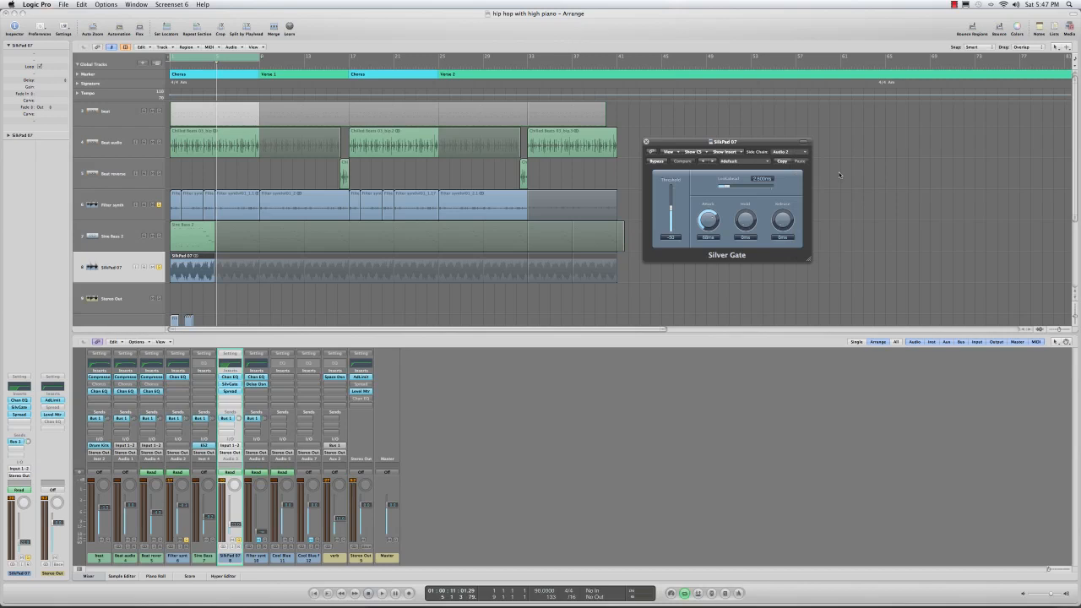
pyautogui.click(800, 156)
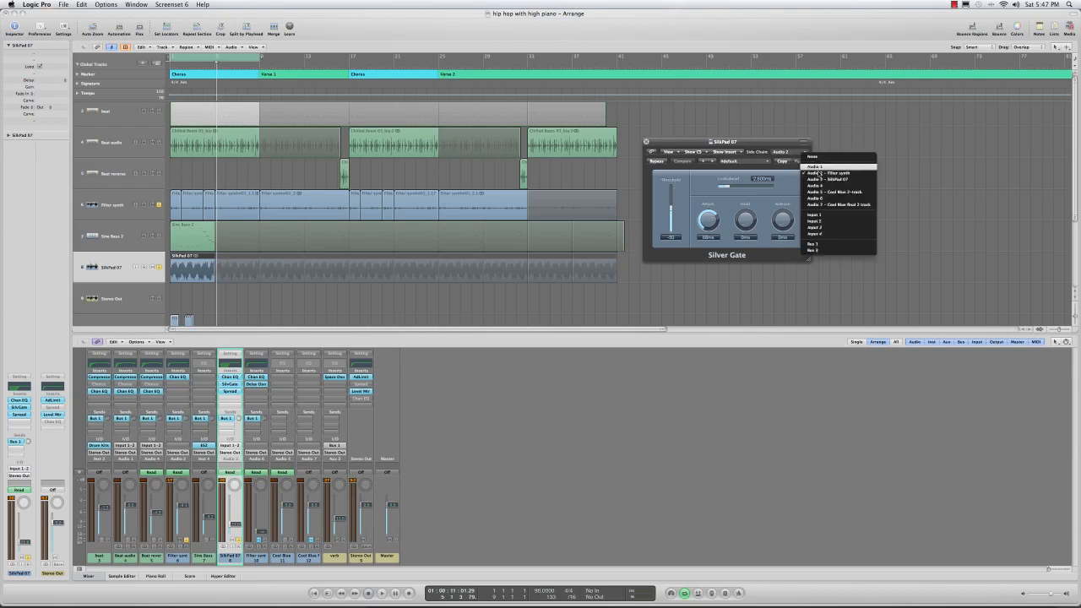
pyautogui.click(776, 146)
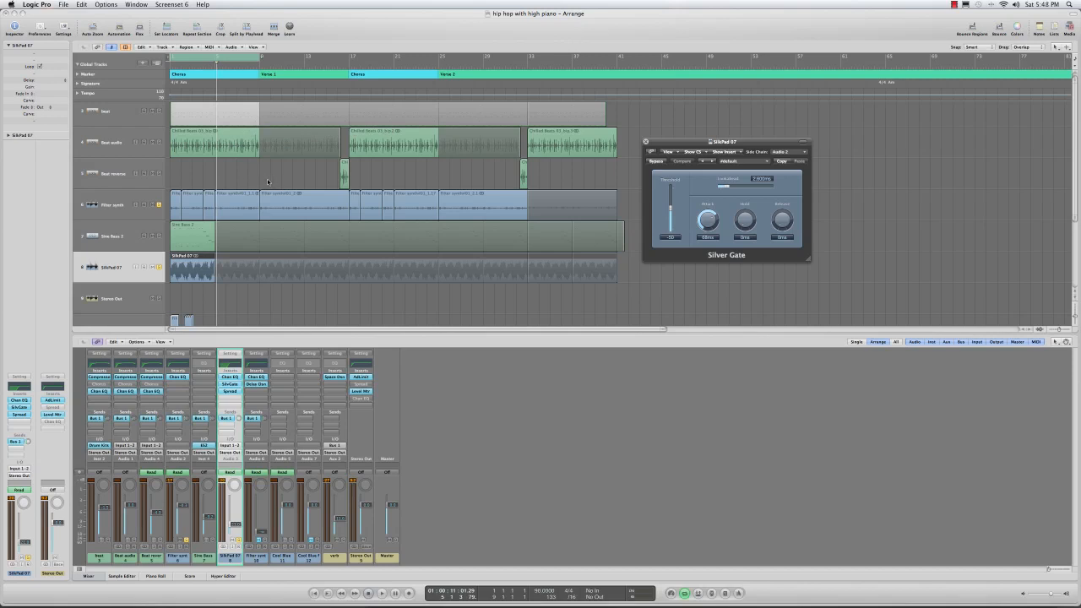
# Step: Review the Bounce Regions in Place options for the Chilled Beats 03 region on the Beat track
pyautogui.scroll(1, 270, 182)
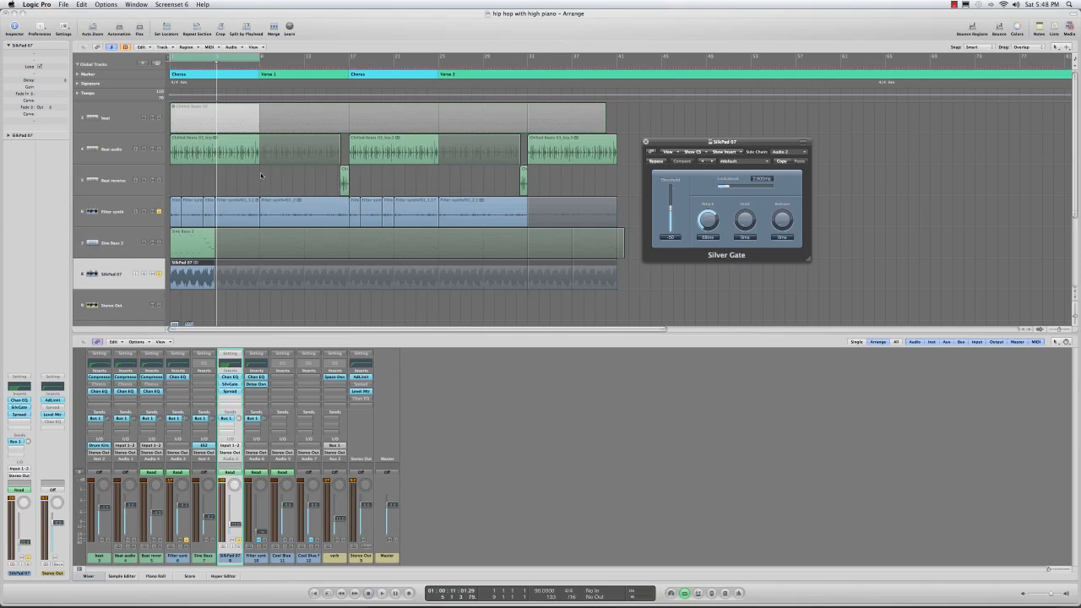
pyautogui.click(198, 111)
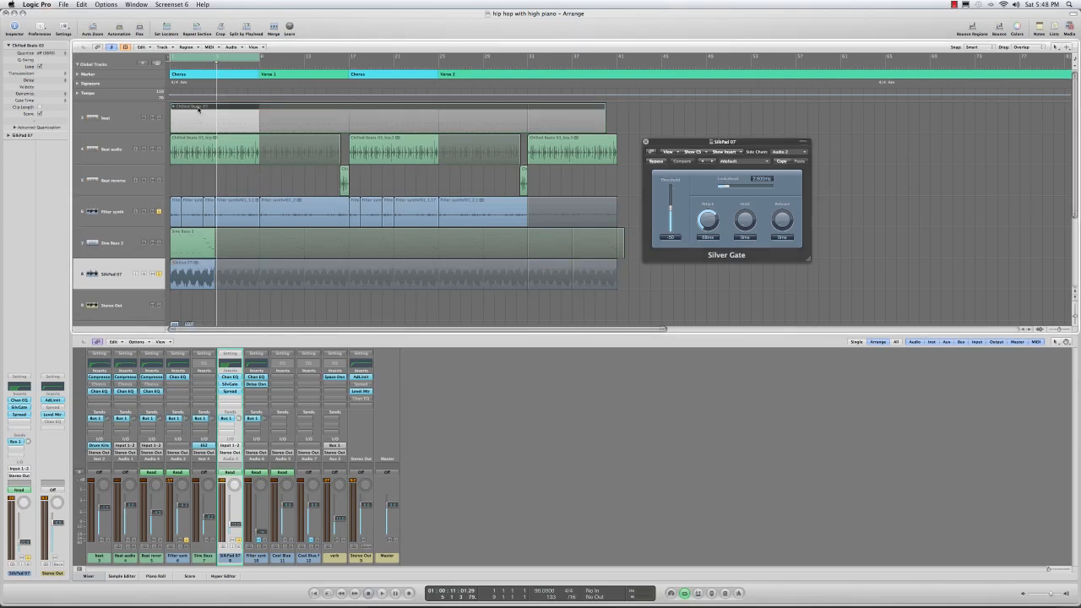
pyautogui.rightClick(198, 109)
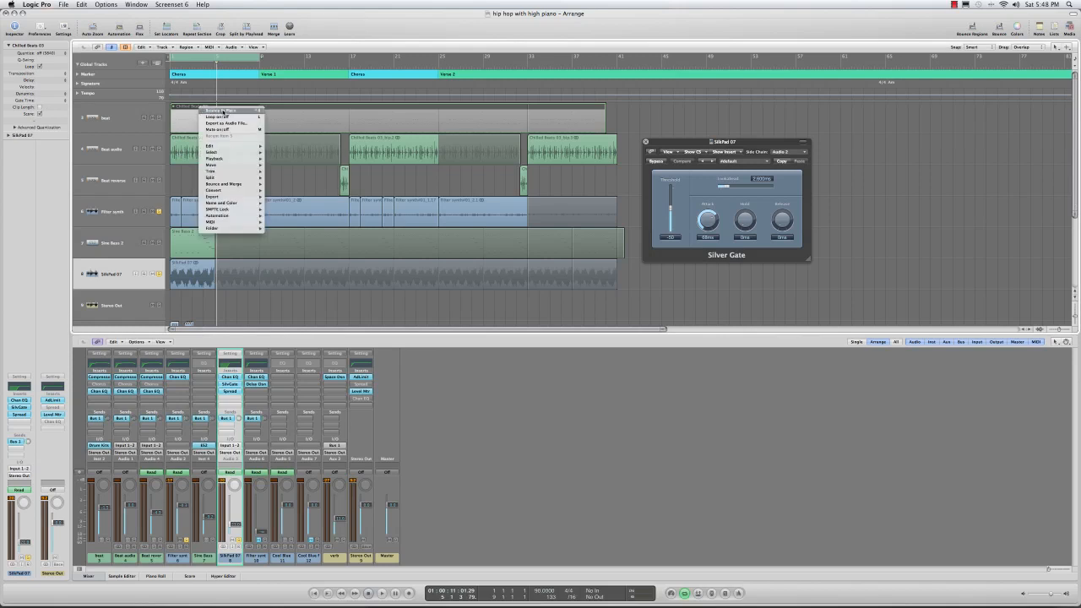
pyautogui.click(200, 110)
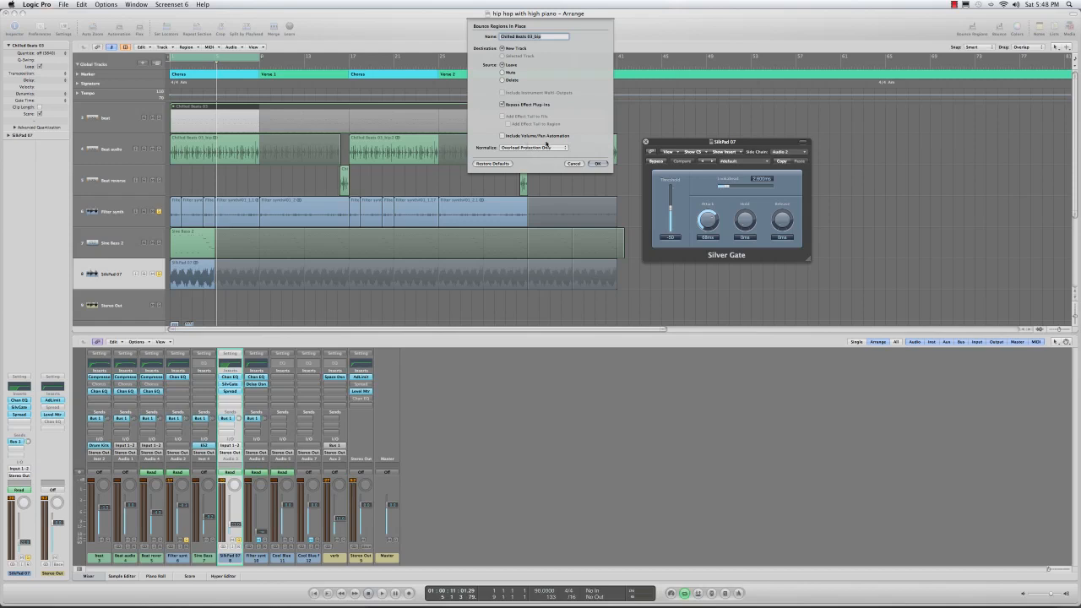
pyautogui.click(598, 164)
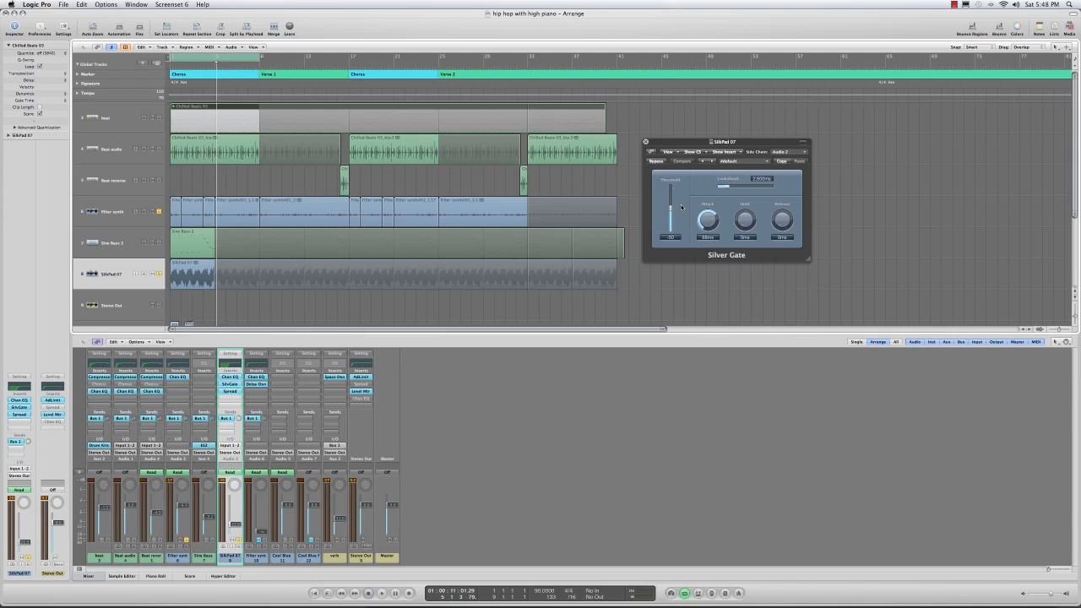
# Step: Raise the Silver Gate threshold to 0, play from the start, and sweep the threshold down to its minimum
pyautogui.press('Return')
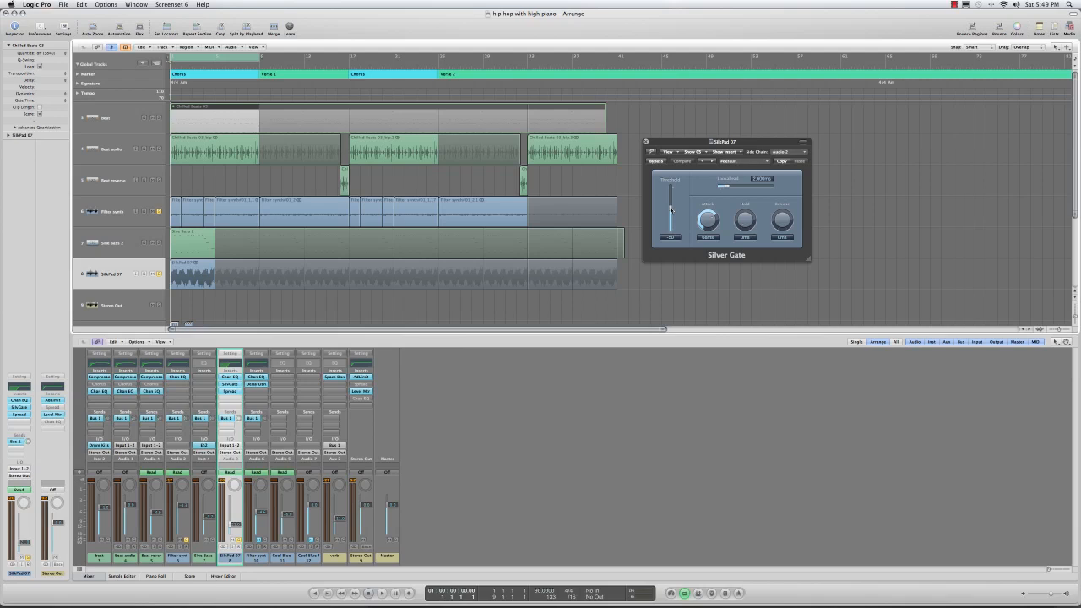
pyautogui.moveTo(672, 209); pyautogui.dragTo(671, 173)
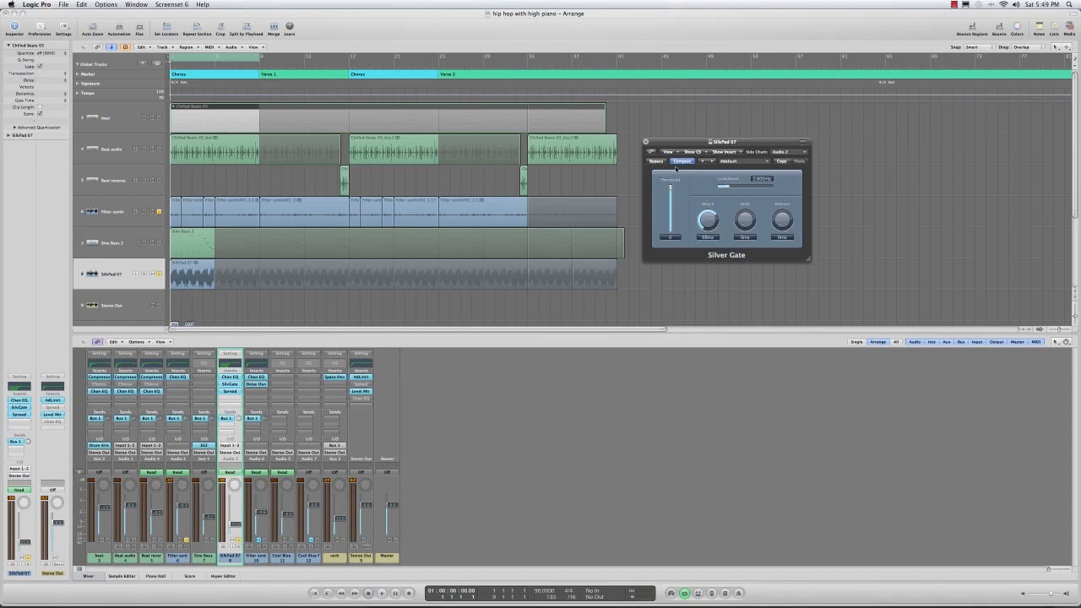
pyautogui.press('space')
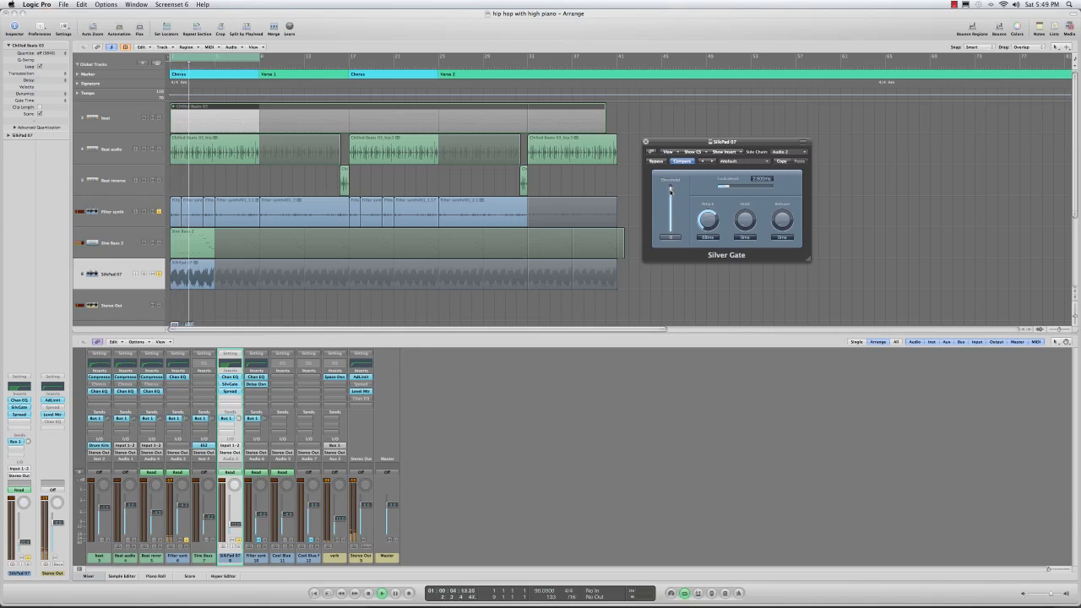
pyautogui.moveTo(672, 189); pyautogui.dragTo(672, 201)
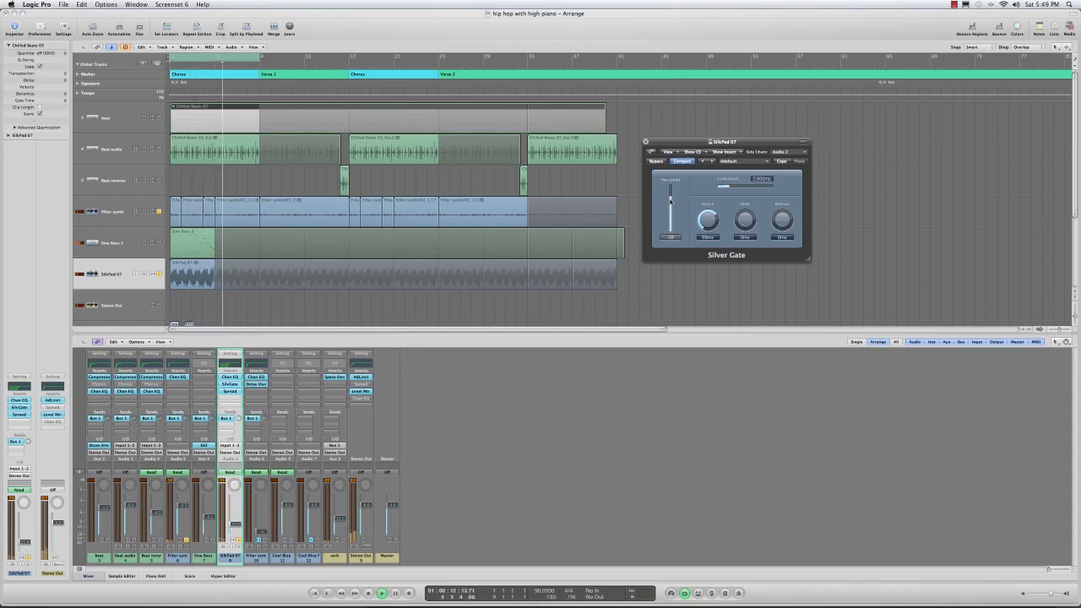
pyautogui.moveTo(672, 201); pyautogui.dragTo(671, 249)
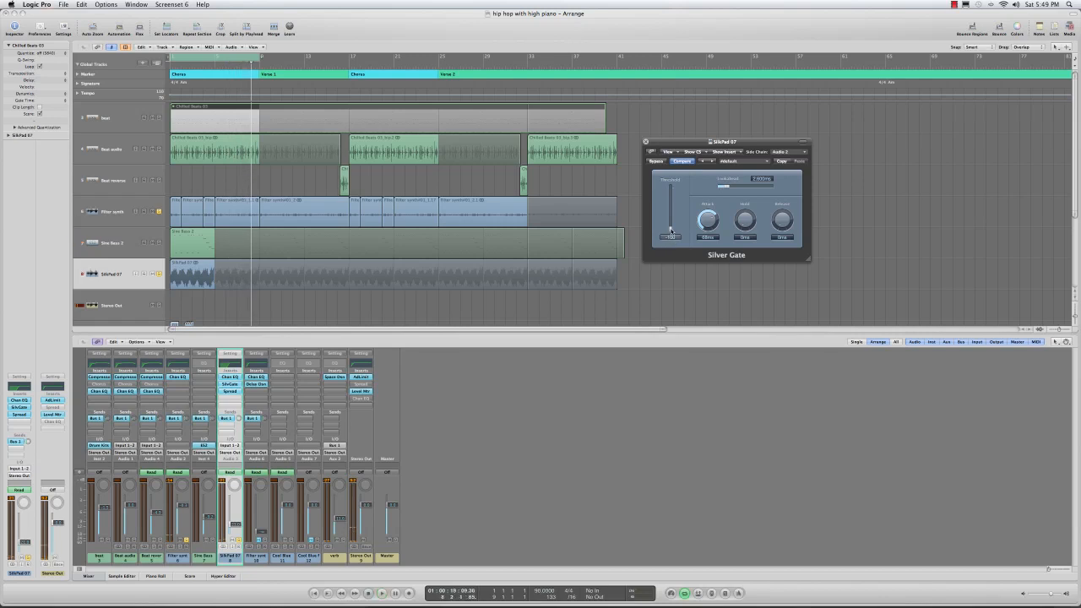
# Step: Set the Silver Gate threshold to -40 and play the full mix from the start
pyautogui.moveTo(672, 230); pyautogui.dragTo(672, 209)
pyautogui.moveTo(671, 208); pyautogui.dragTo(671, 200)
pyautogui.moveTo(672, 209); pyautogui.dragTo(672, 227)
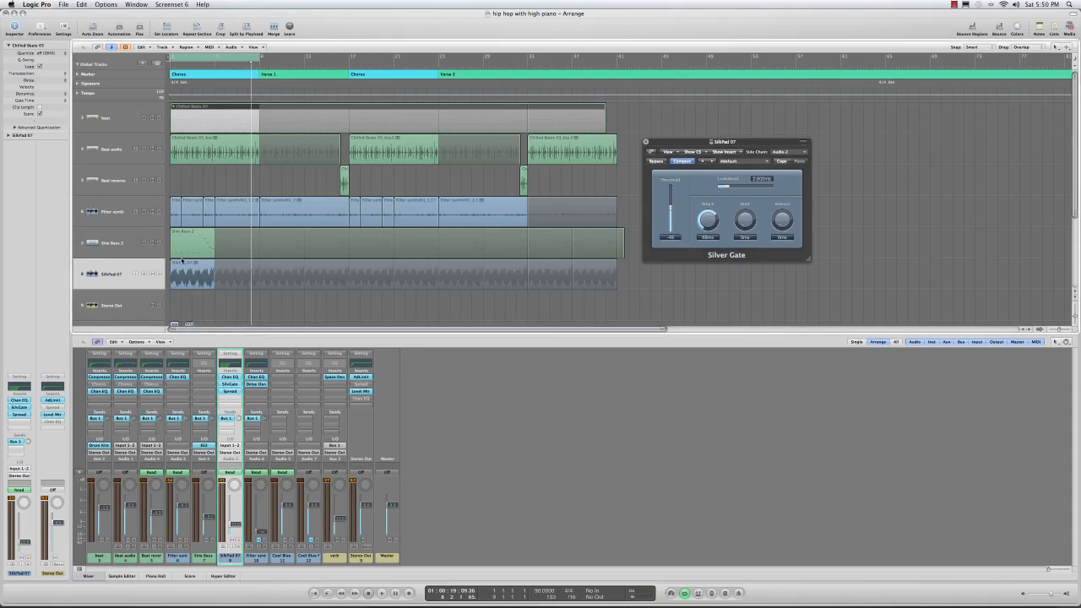
pyautogui.press('Return')
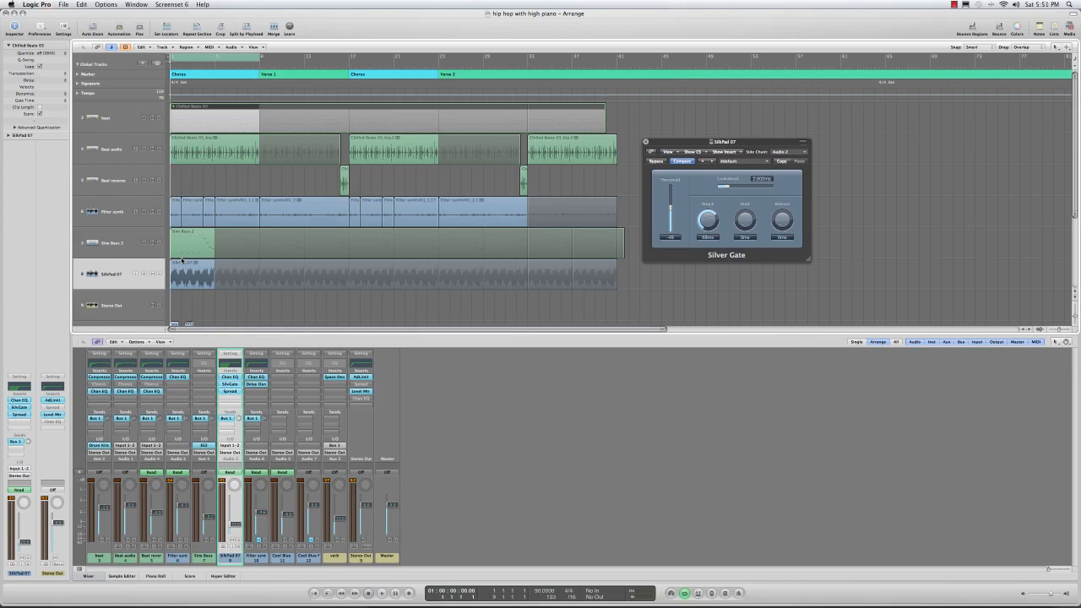
pyautogui.press('space')
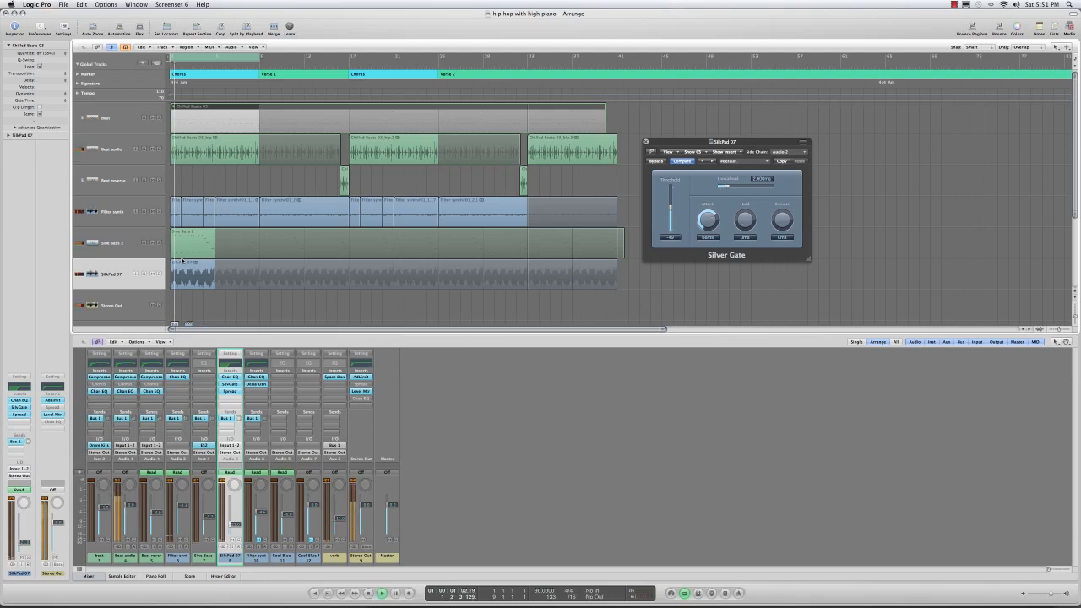